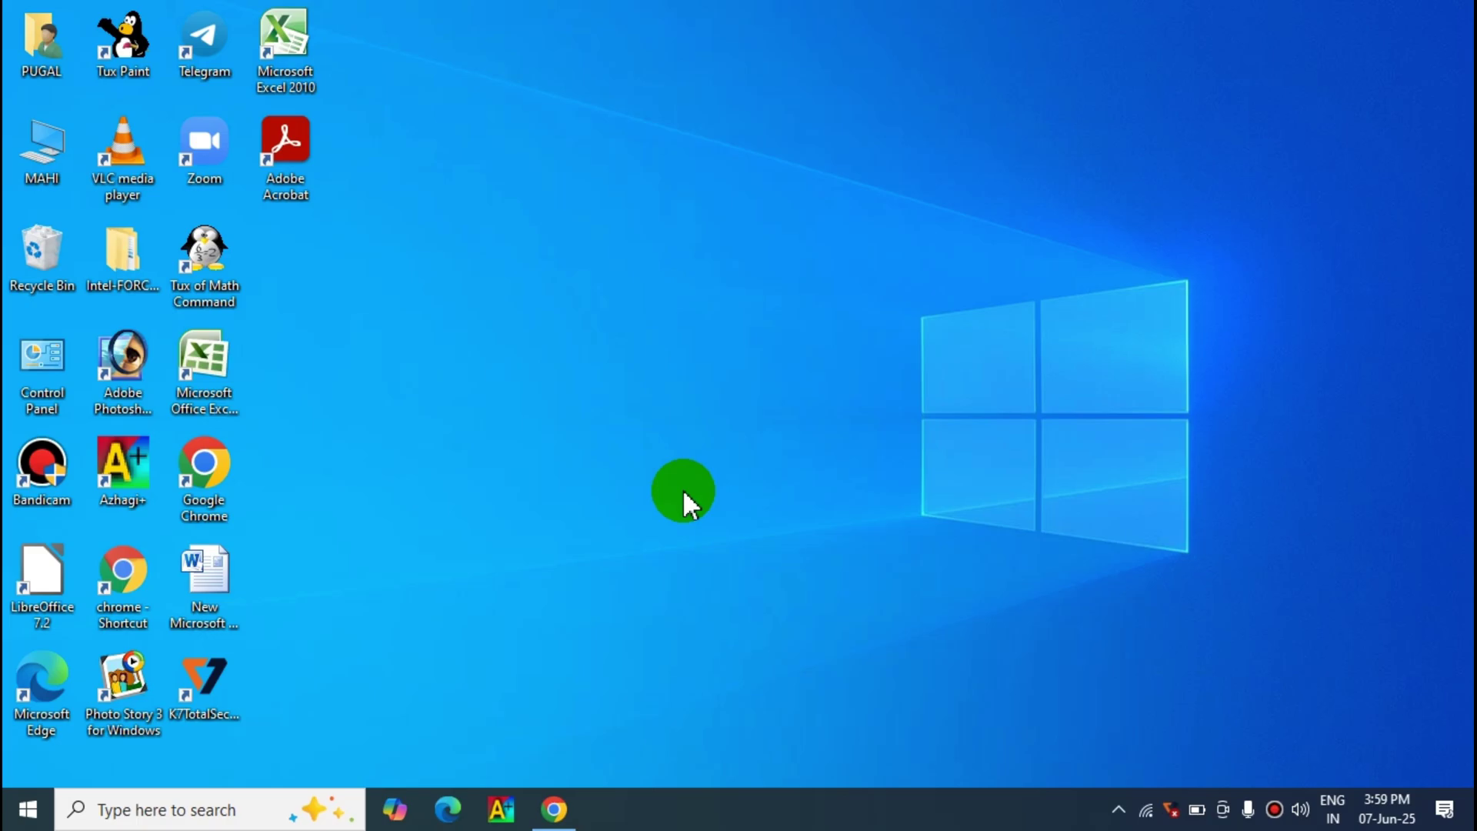
Switch to Chrome, log in to the EMIS portal with the prefilled credentials and open the Student List.
click(556, 811)
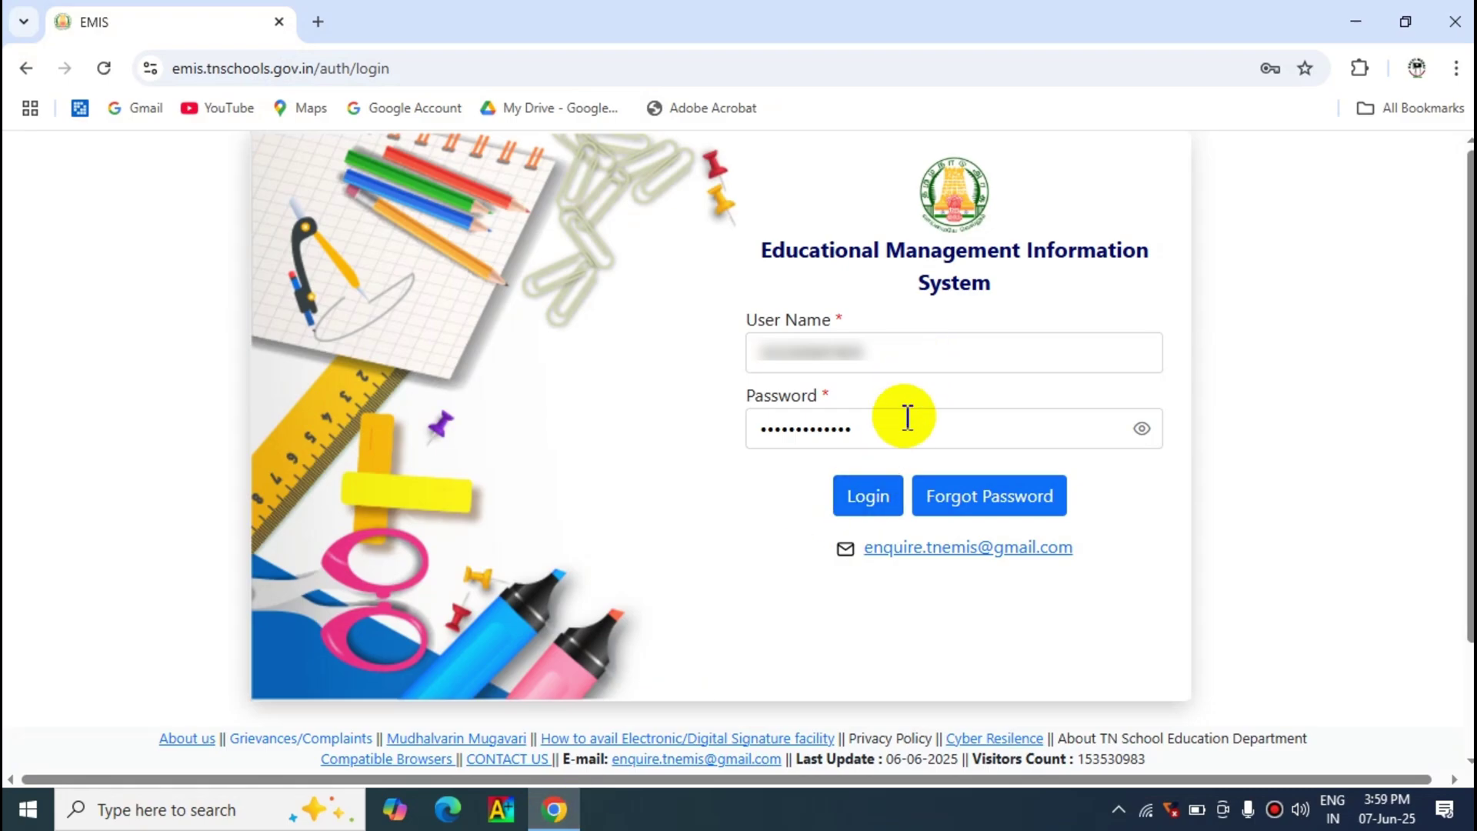
click(876, 504)
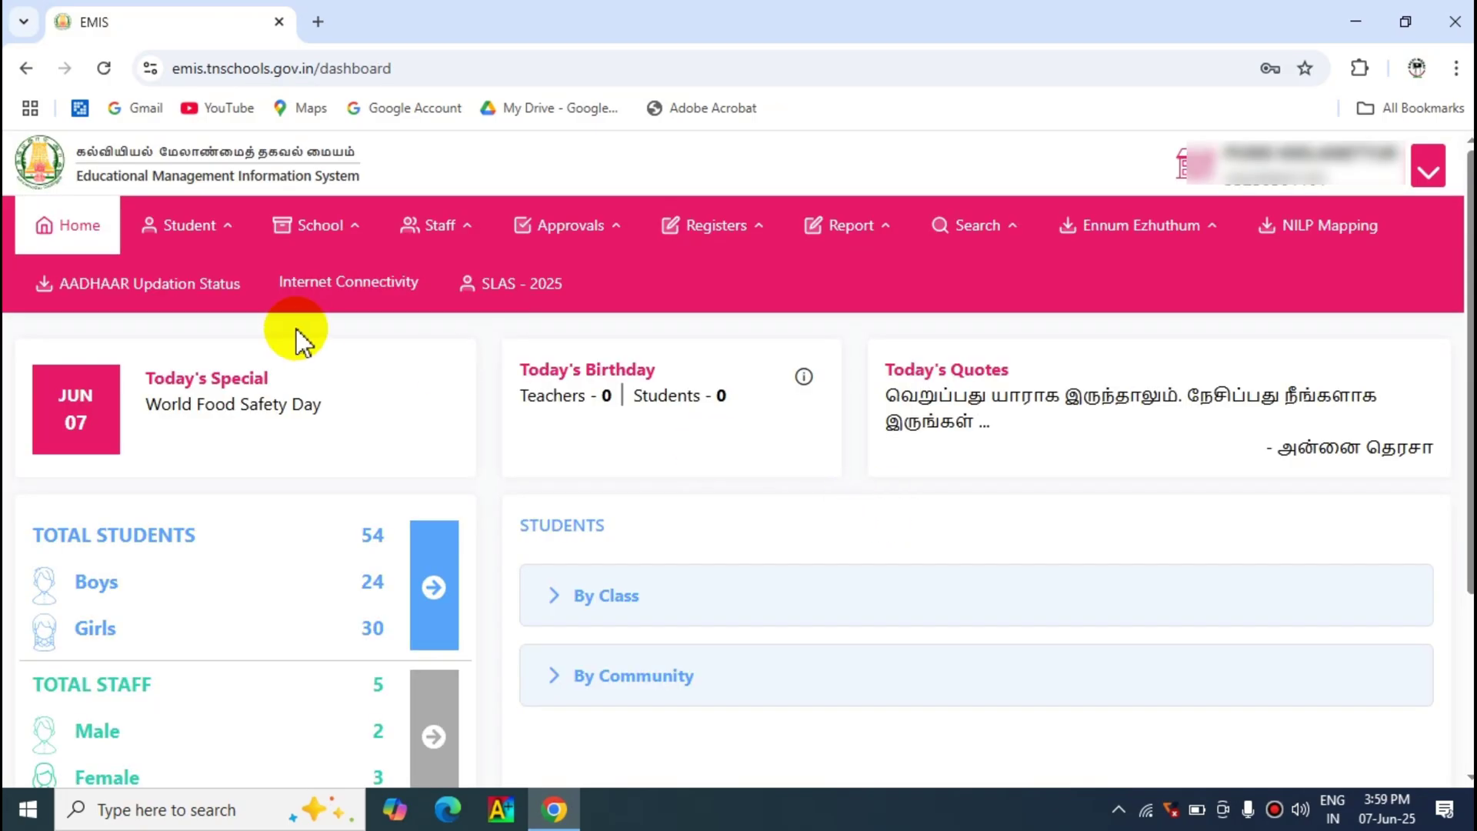
click(192, 229)
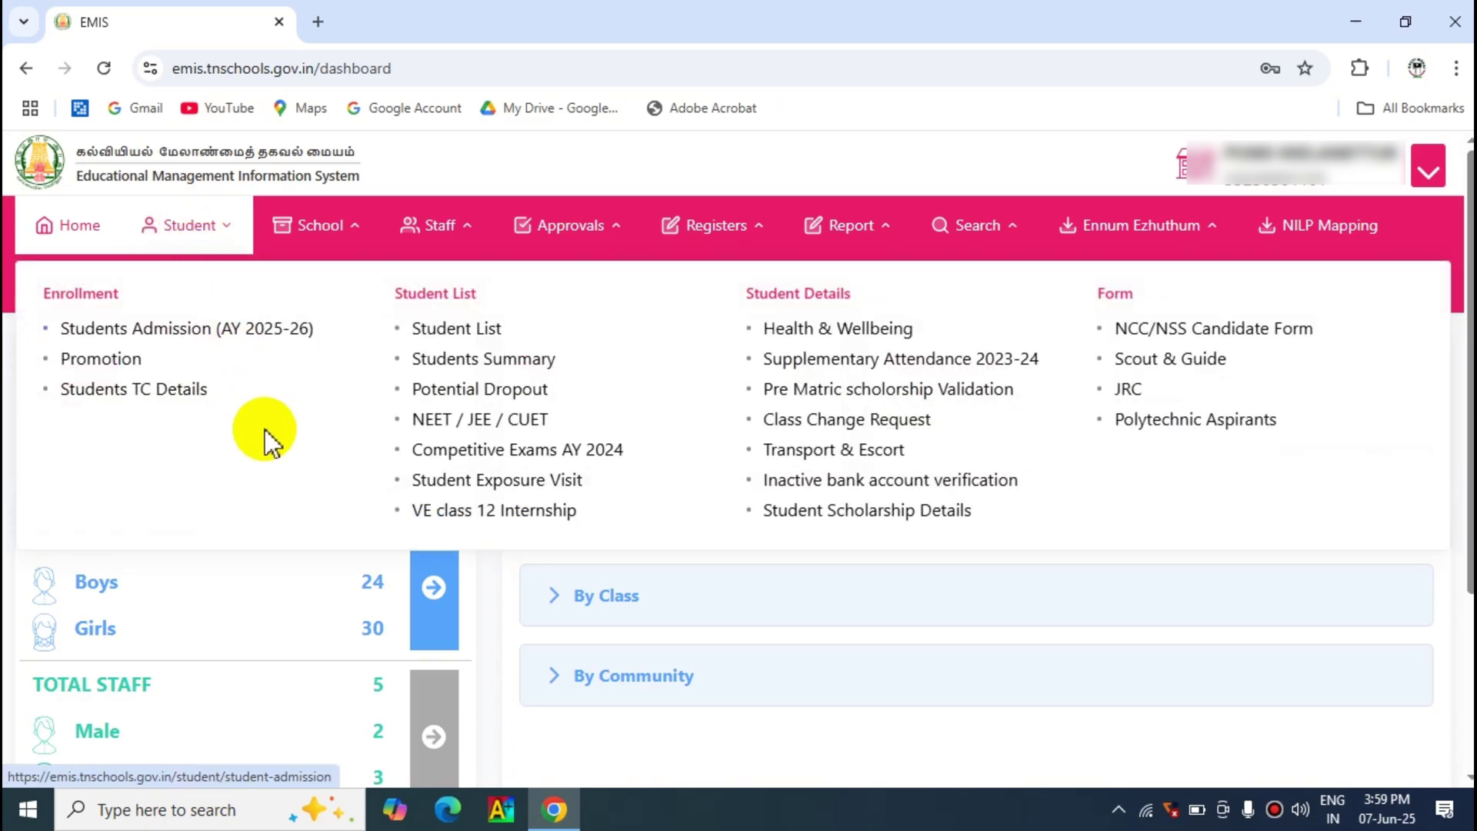
click(445, 329)
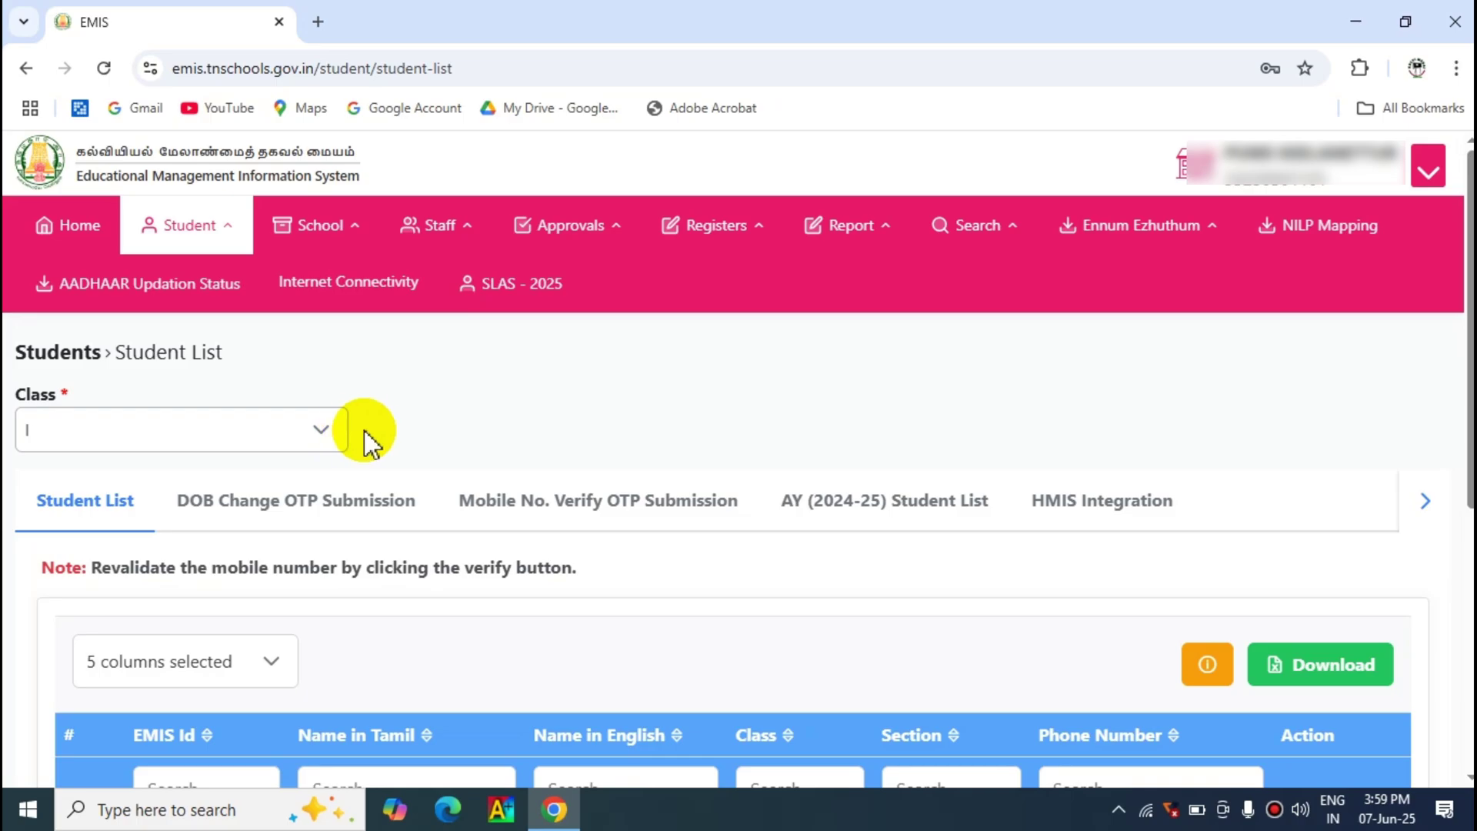
For class I, open the fourth student's record, examine the mobile number field in the contact details and close the record.
click(323, 445)
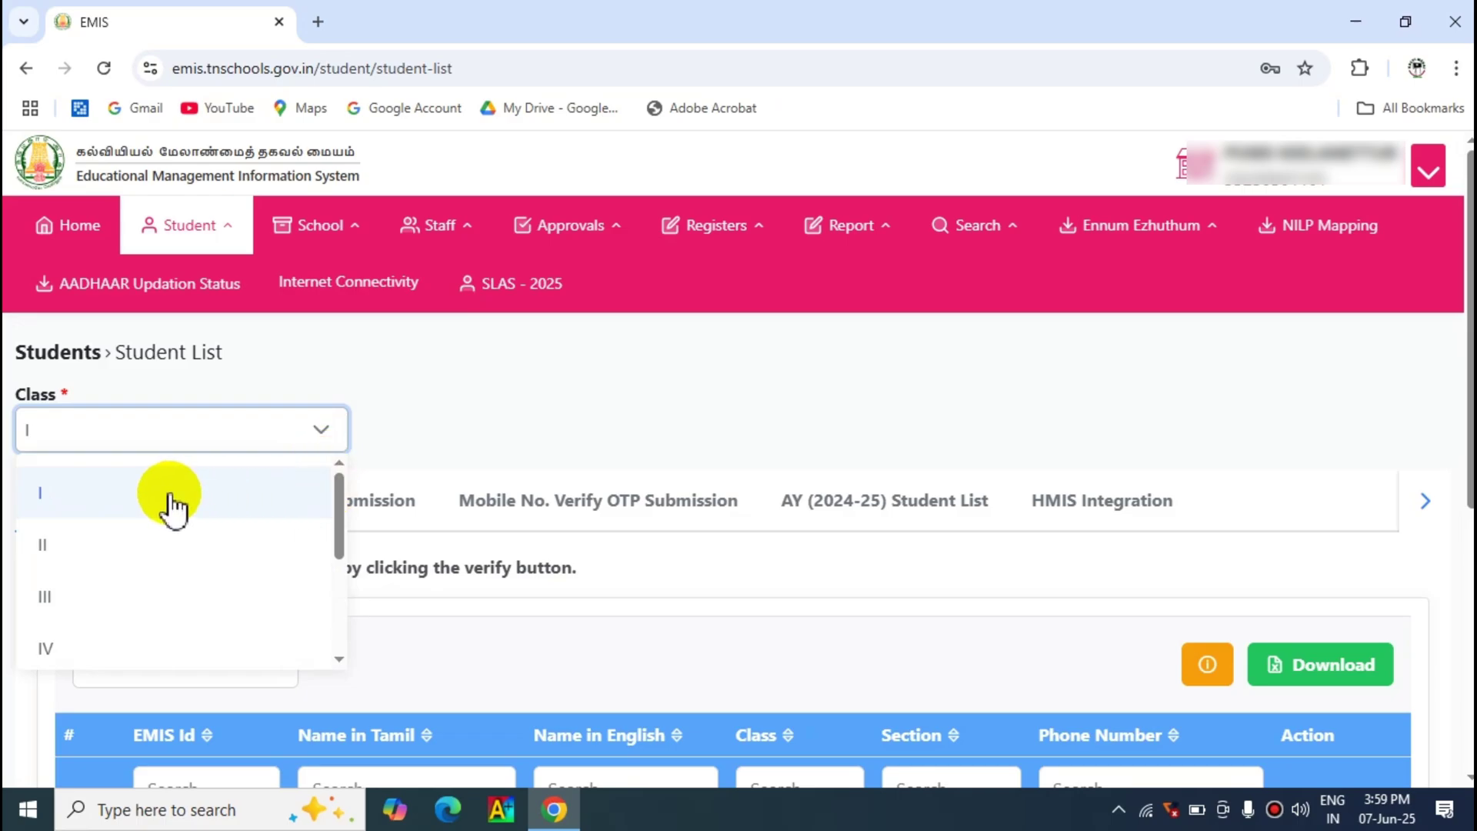
click(427, 401)
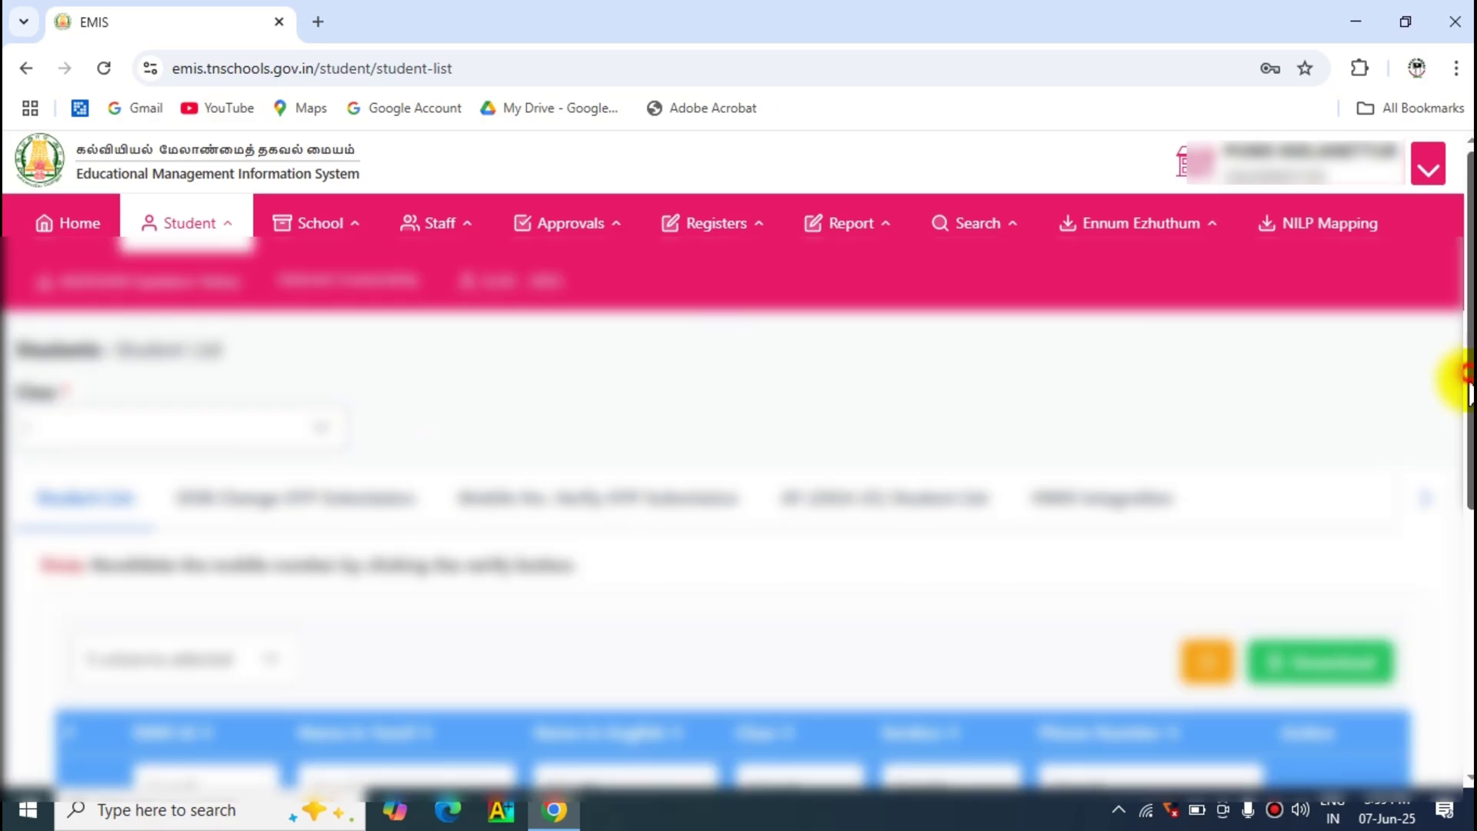
scroll(1465, 376, down, 5)
scroll(732, 500, down, 1)
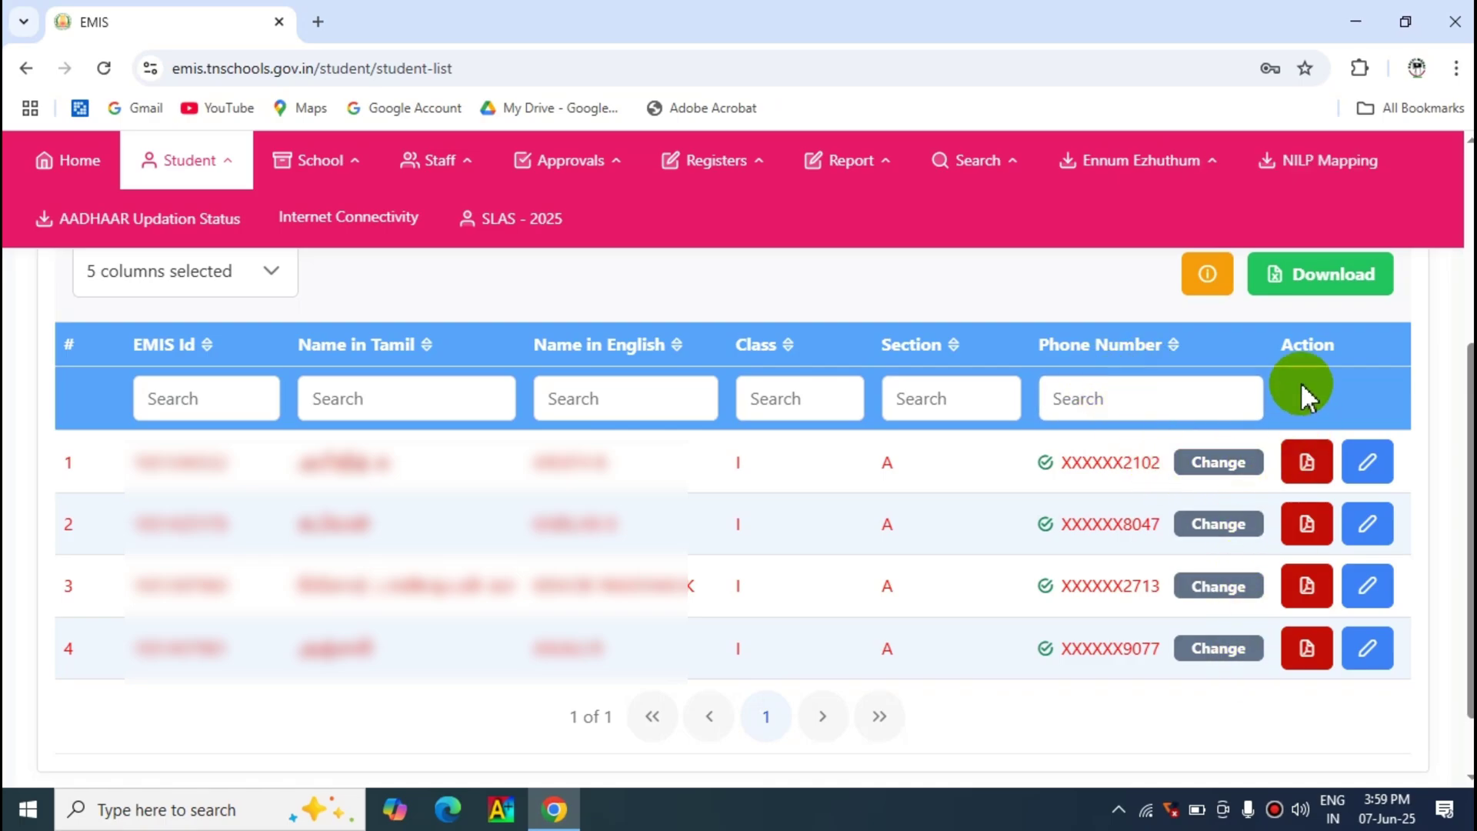
click(1367, 652)
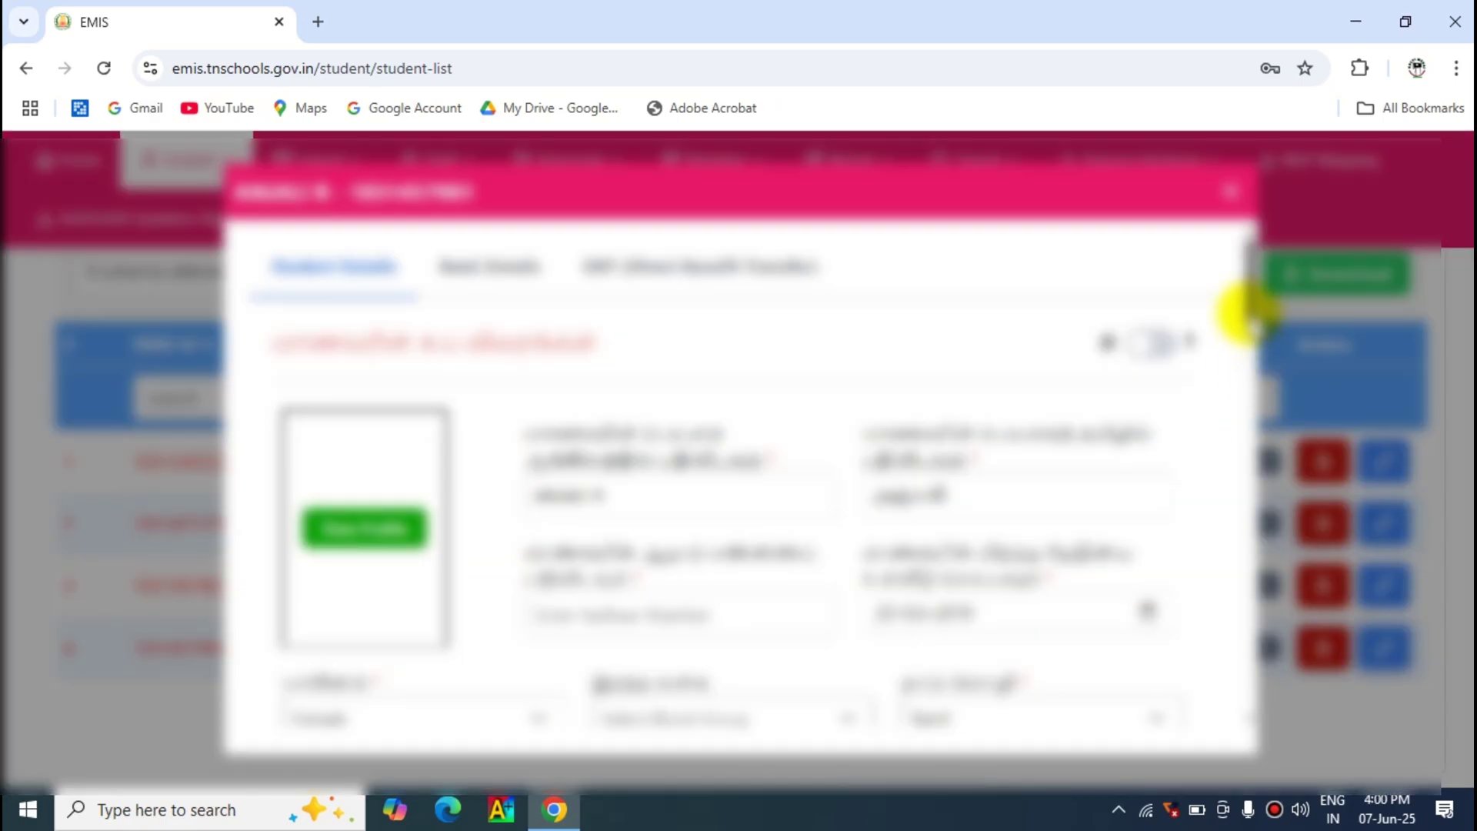
drag(1248, 314, 1233, 652)
scroll(1220, 587, up, 3)
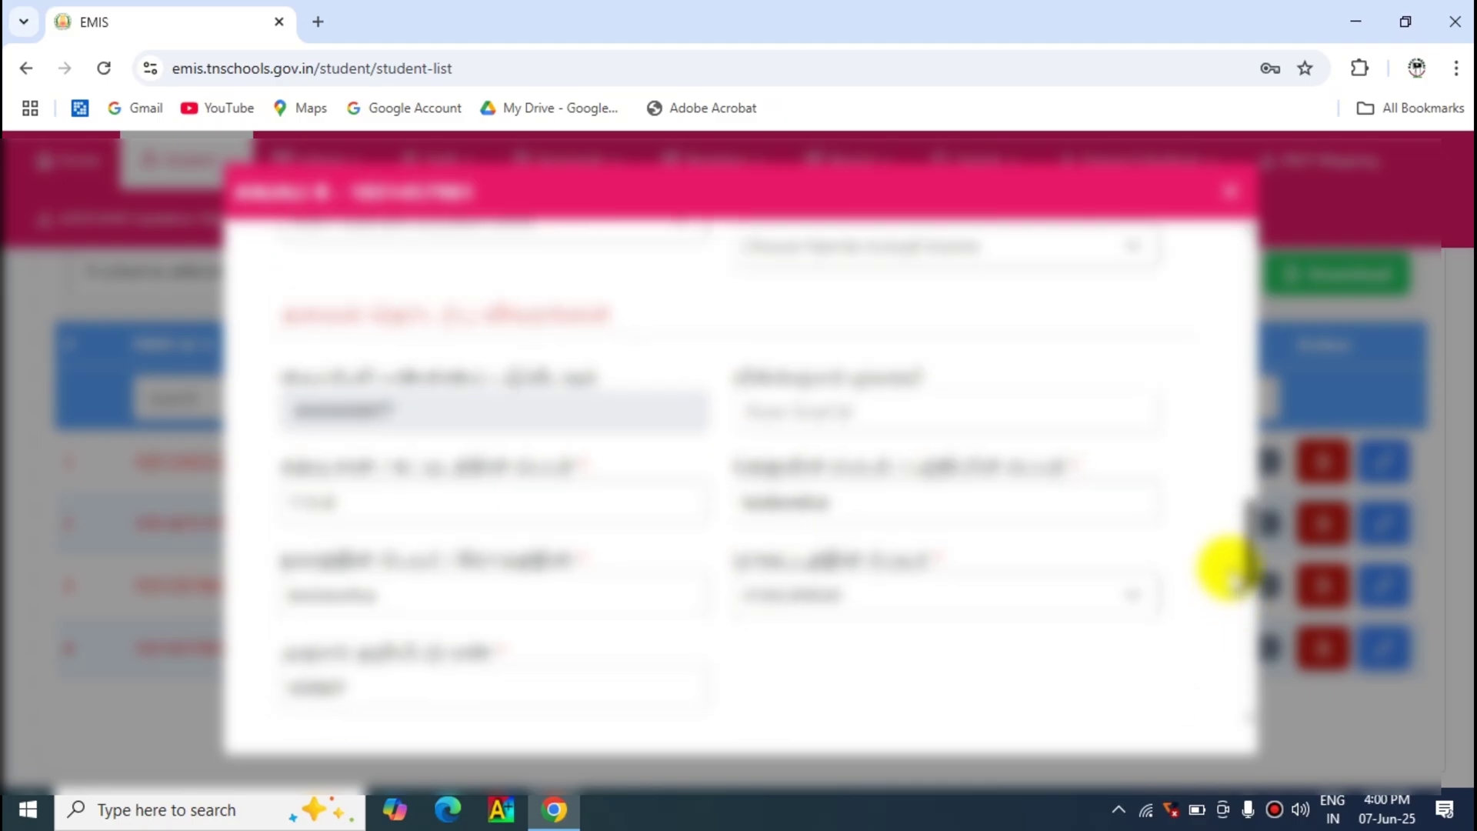
click(407, 451)
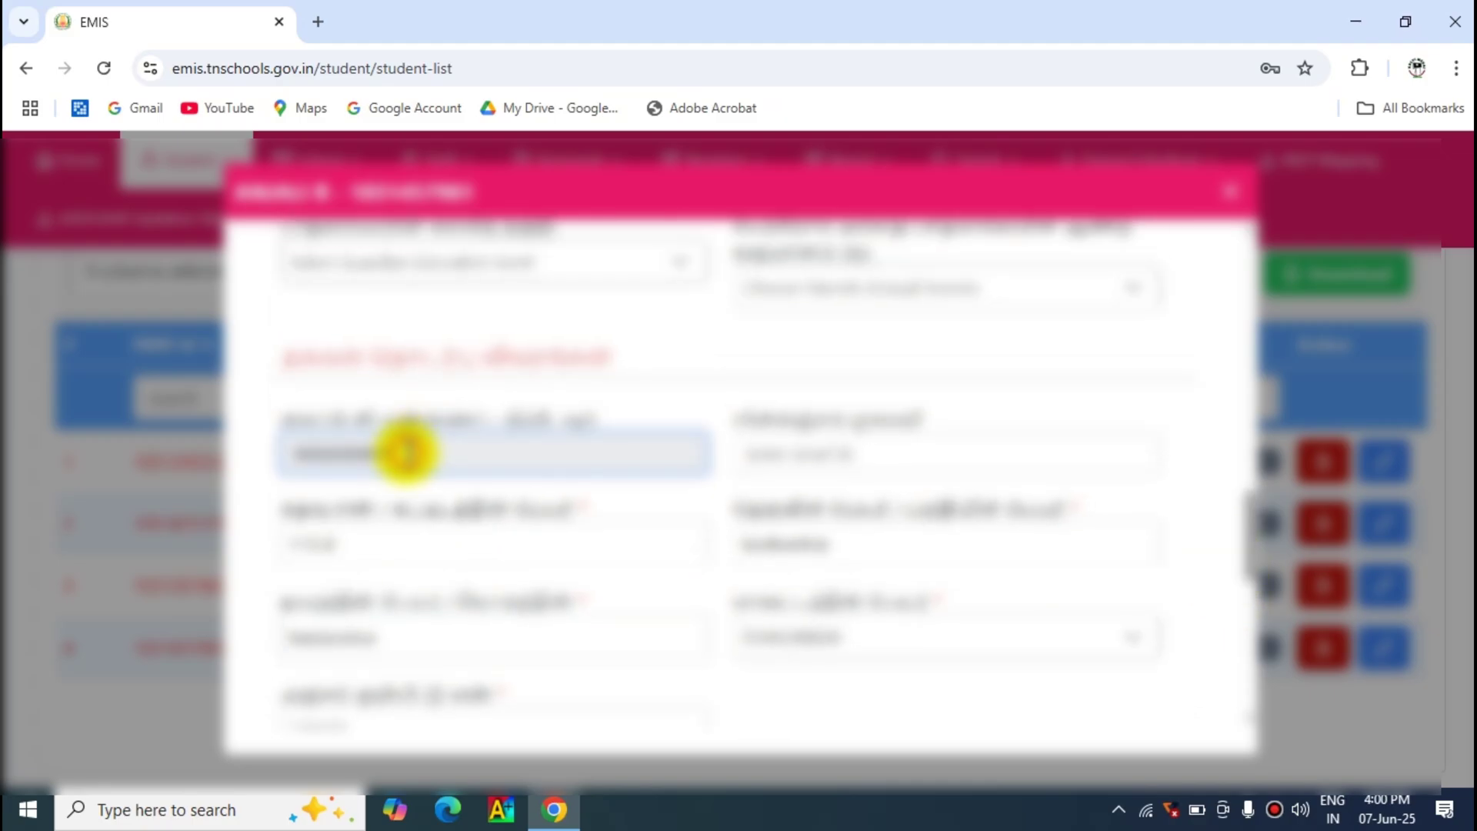
click(1229, 191)
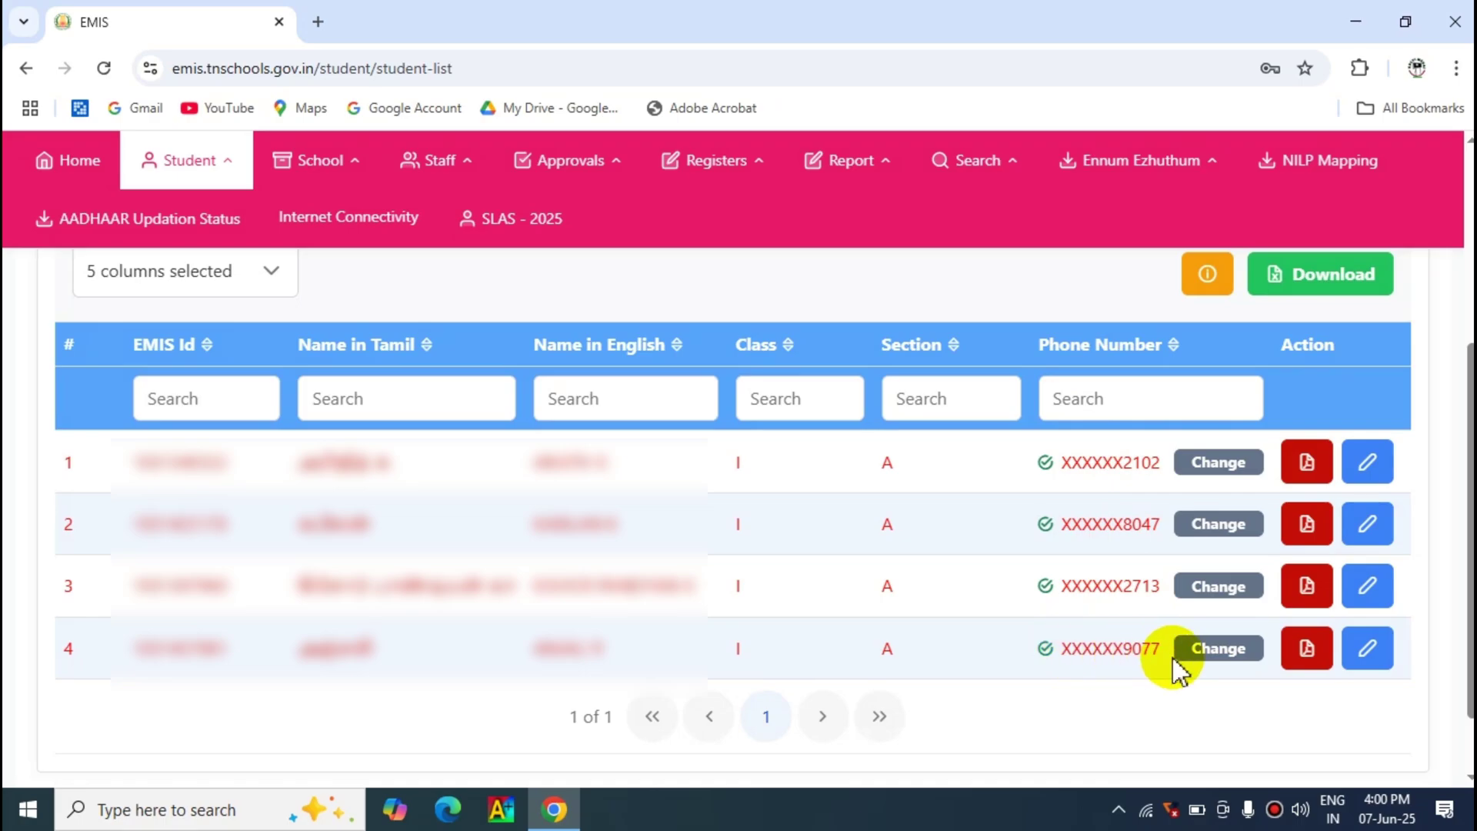
Start a mobile number change for the fourth student, enter the new mobile number with relation Father, and send the OTP.
click(1230, 648)
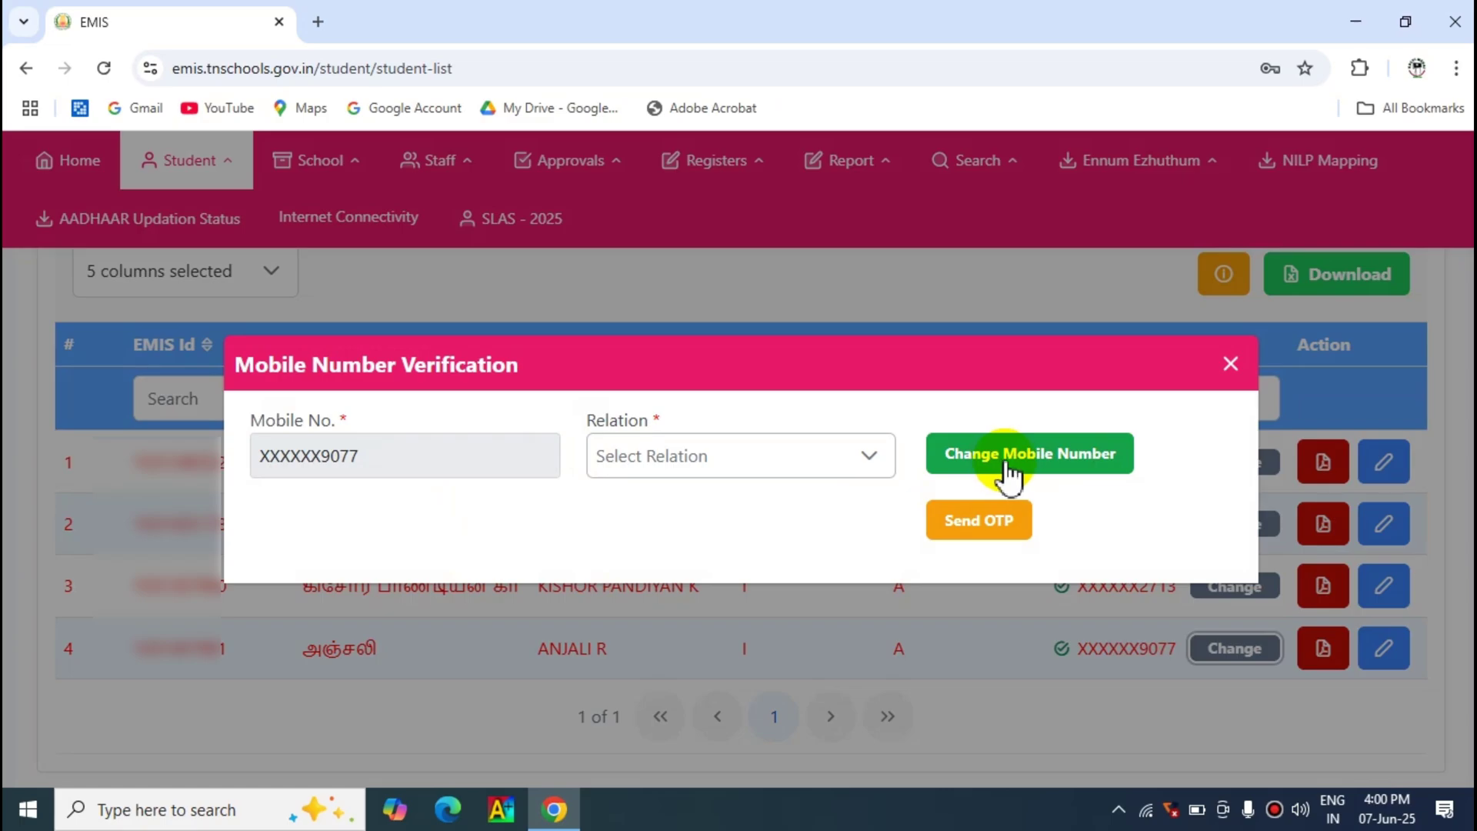
click(1061, 470)
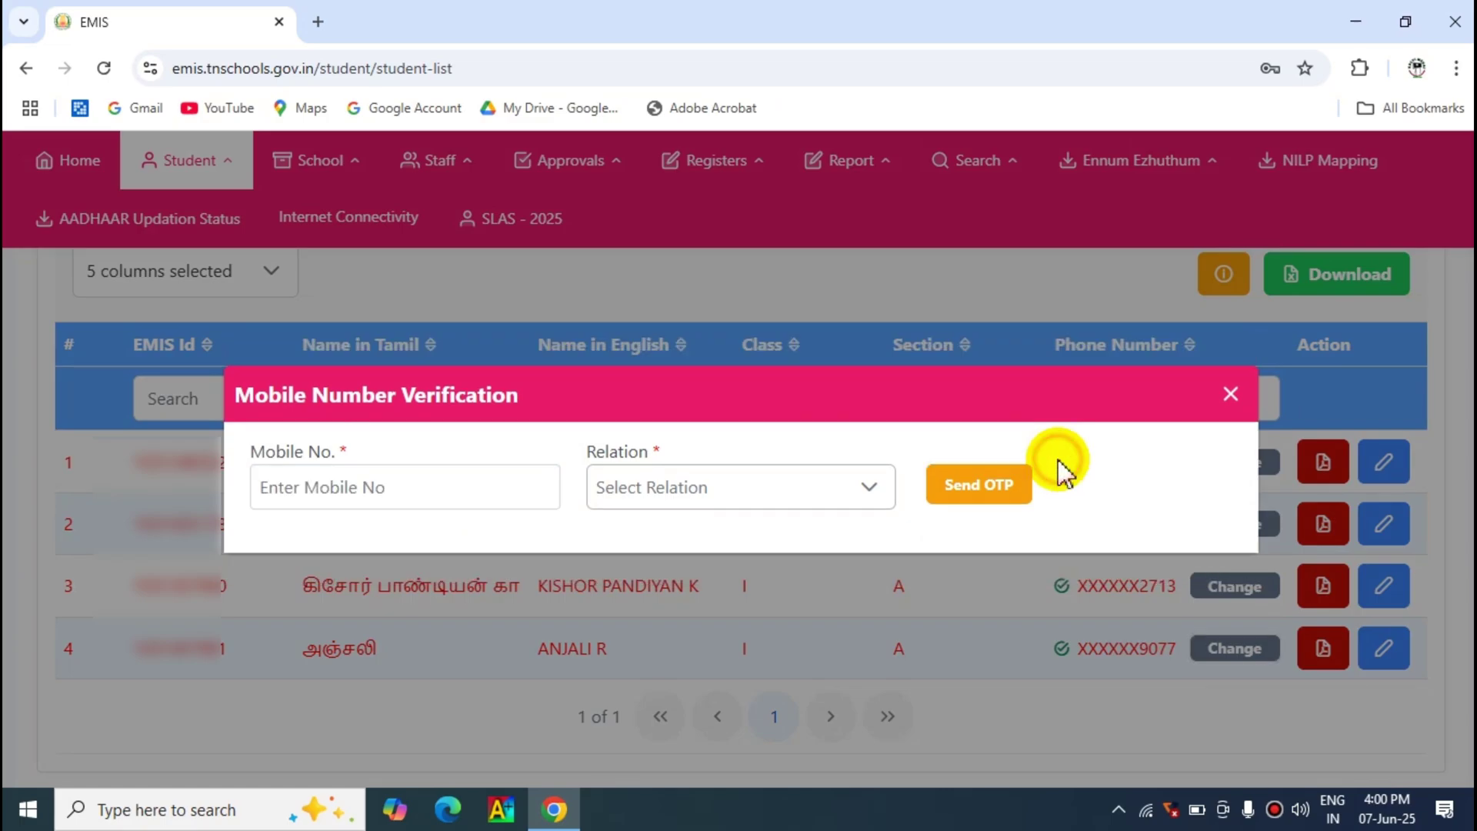
click(343, 487)
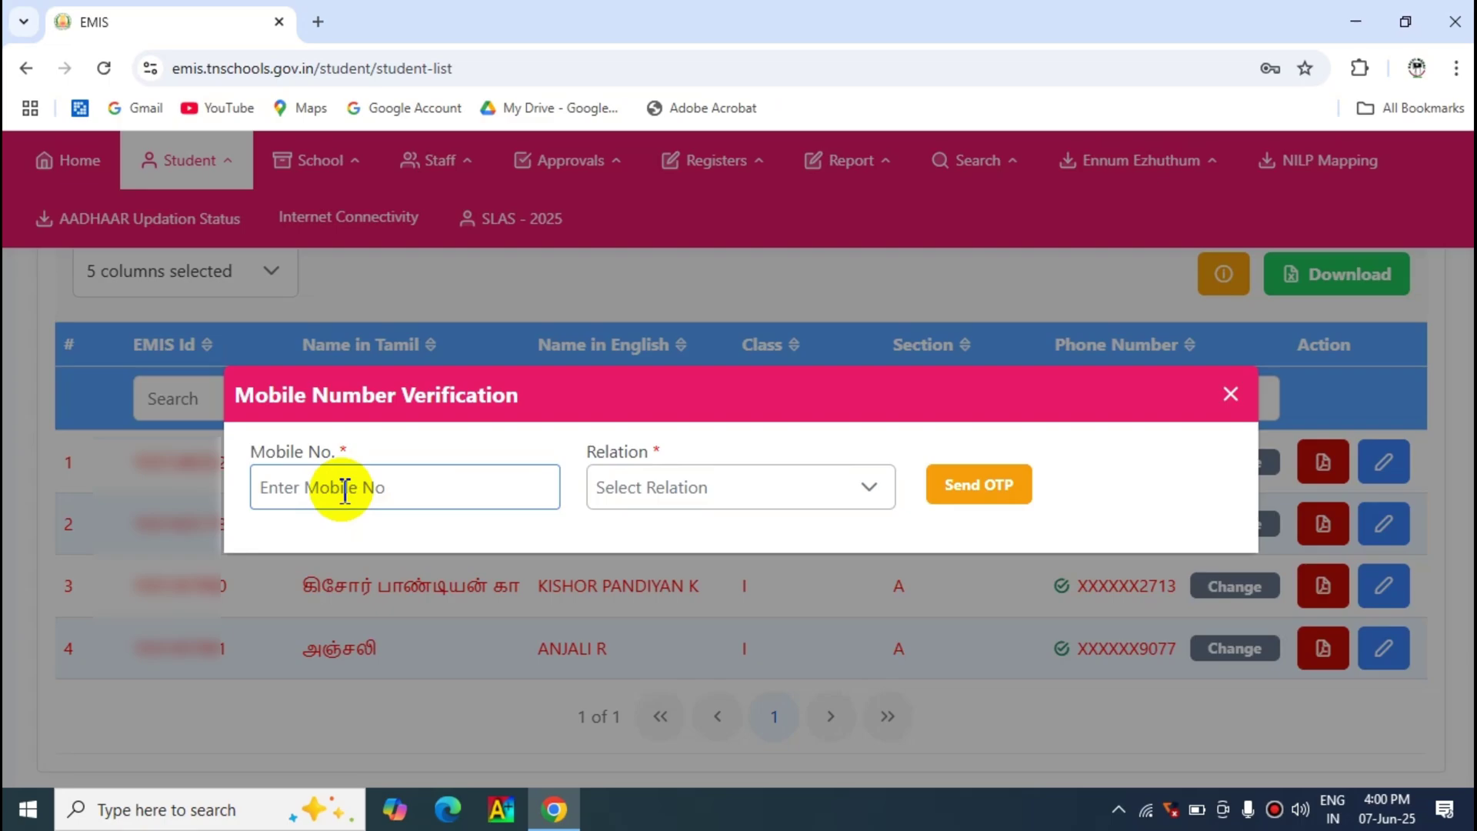
click(346, 491)
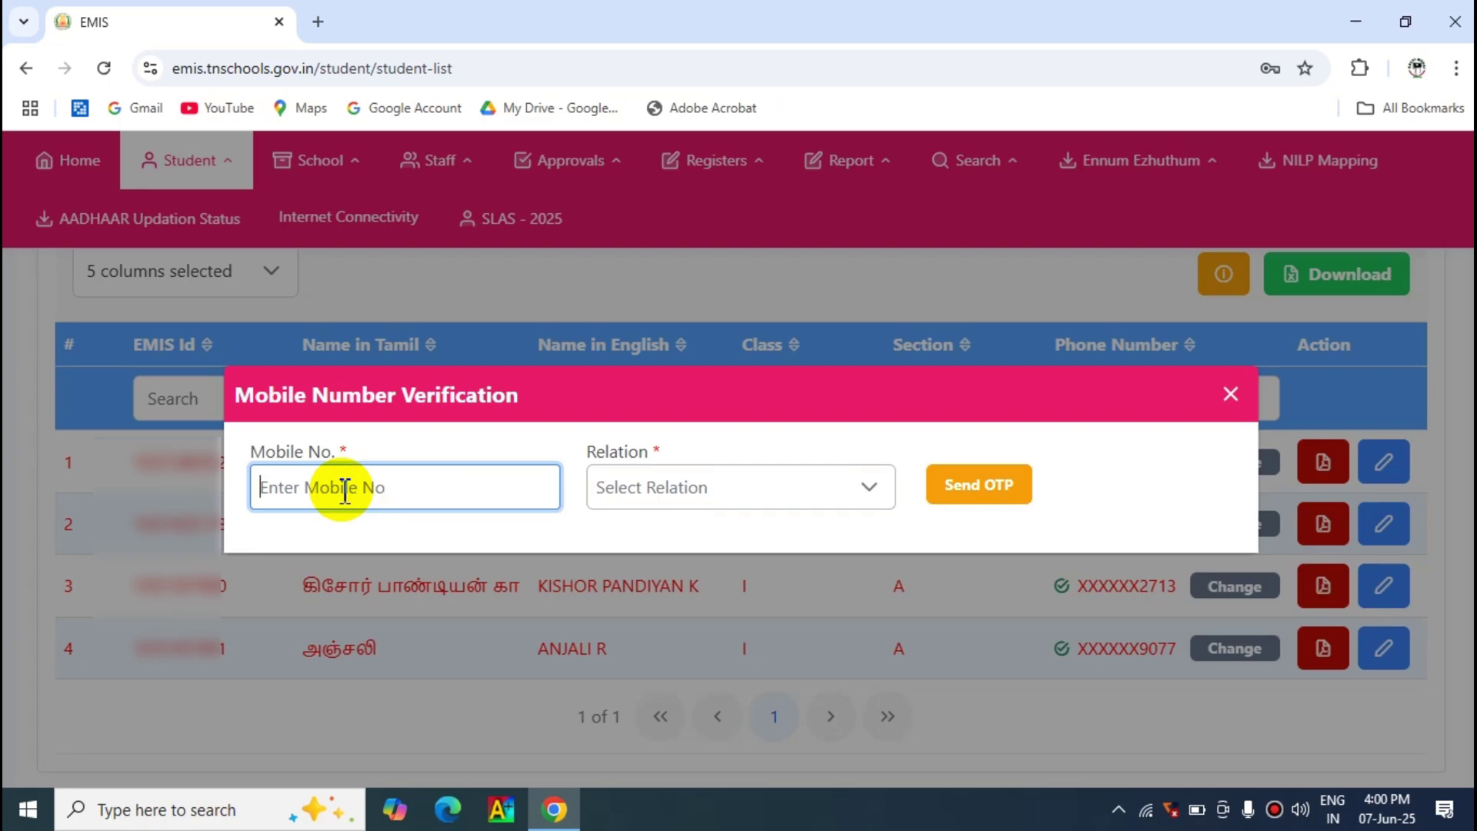
click(763, 485)
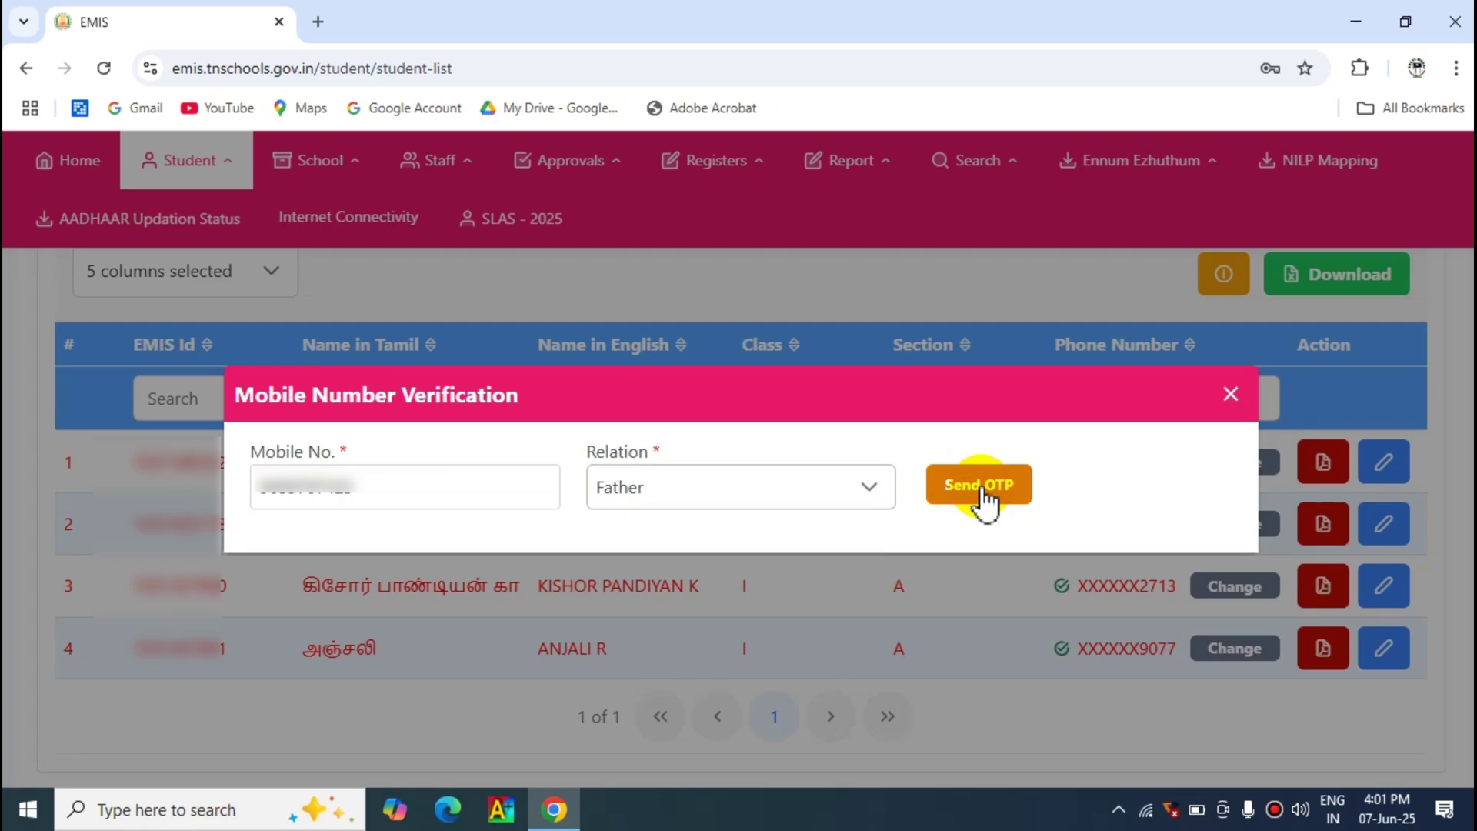
click(979, 486)
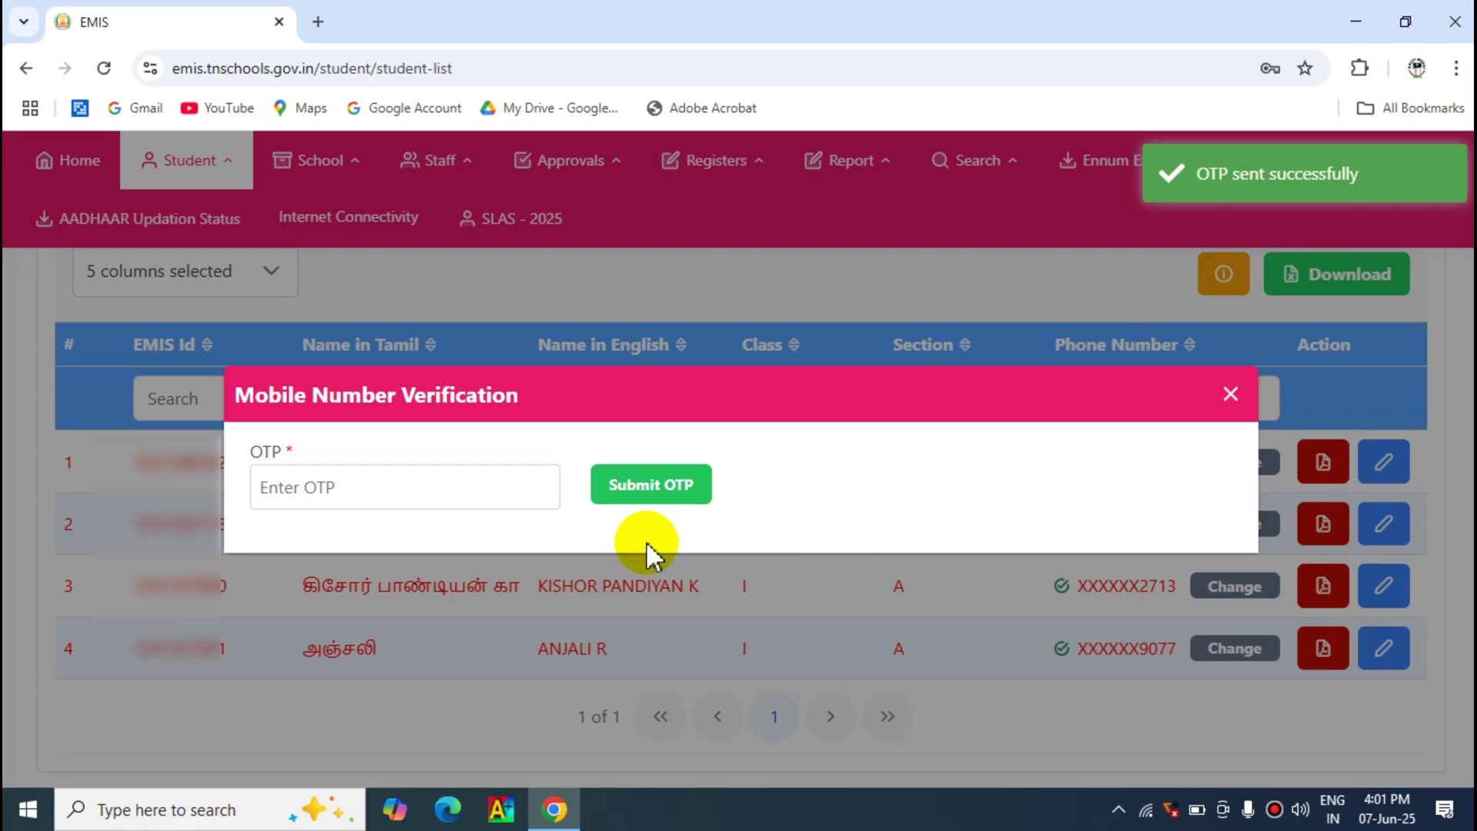
Enter the received OTP in the Mobile Number Verification dialog and submit it.
click(416, 490)
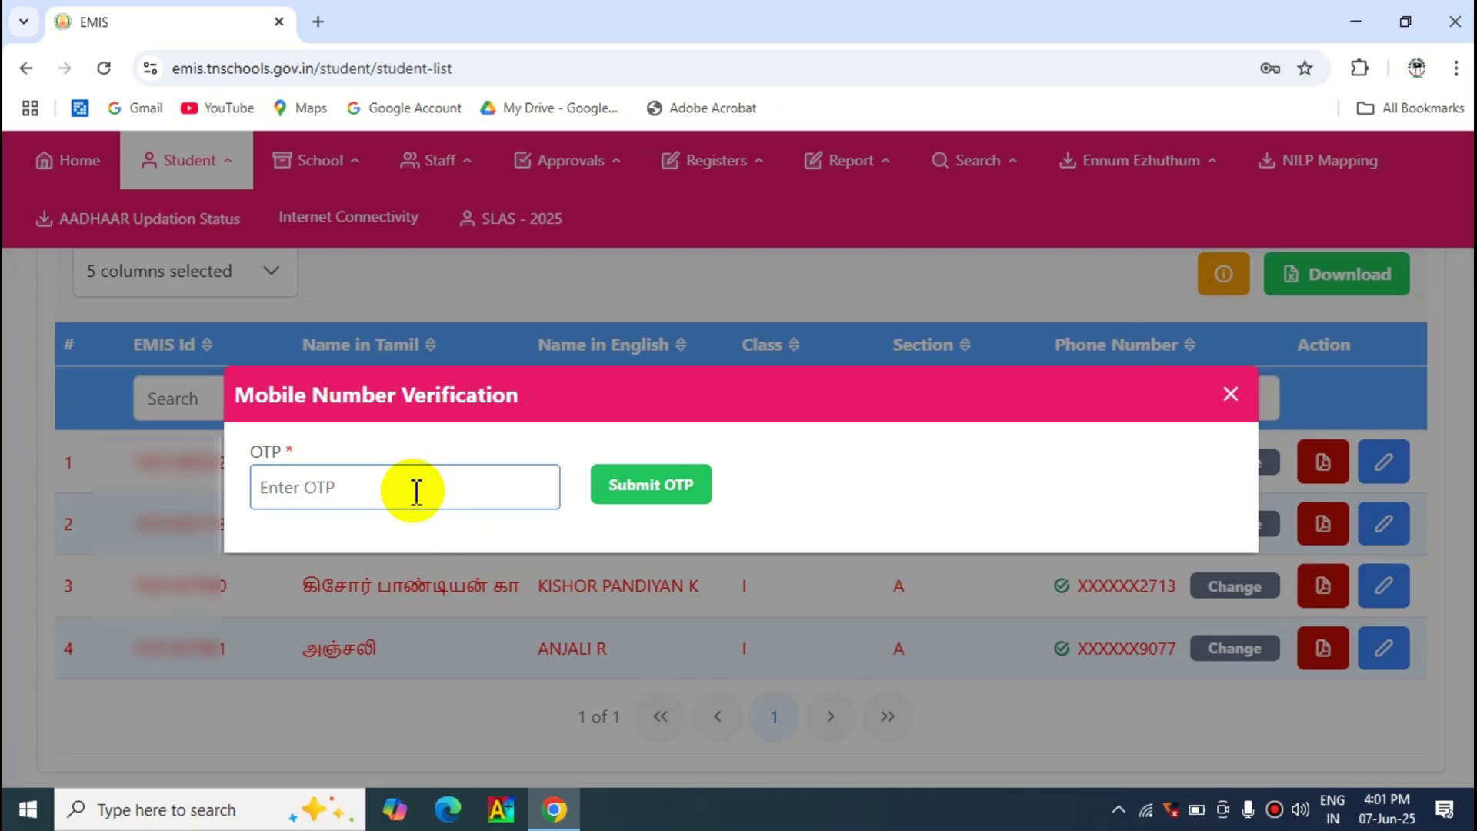
click(321, 472)
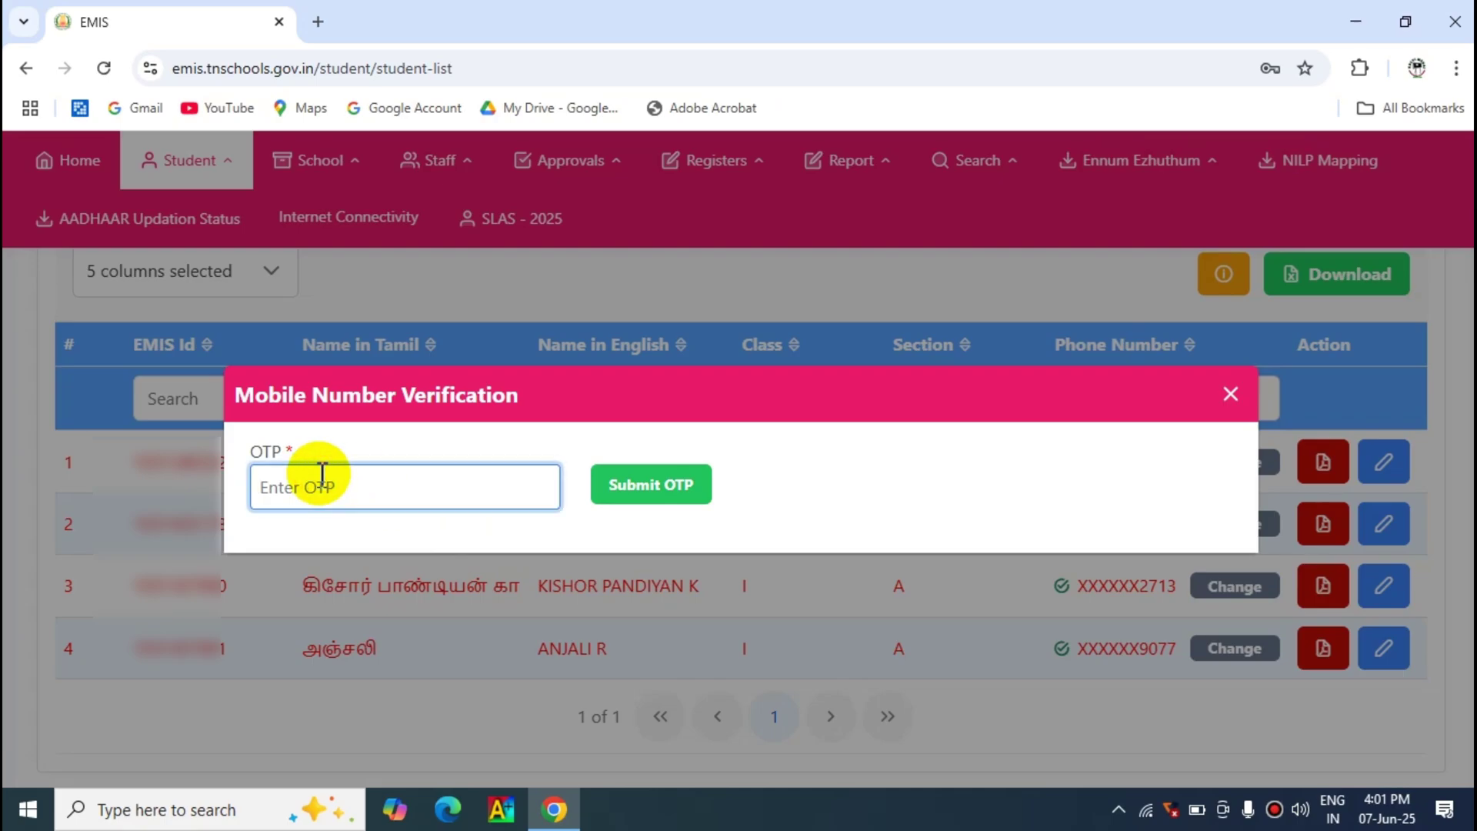
click(873, 501)
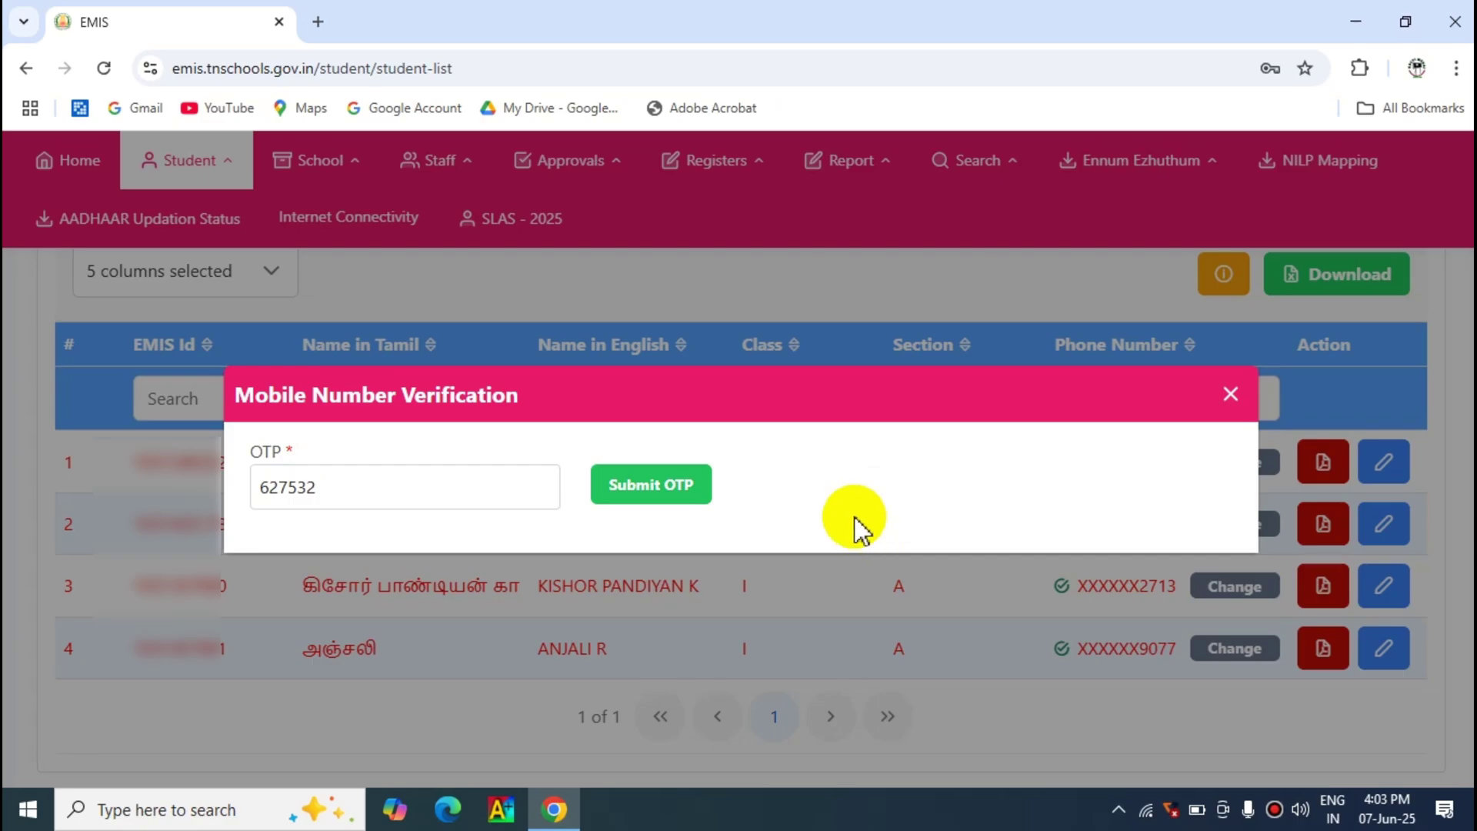
click(640, 485)
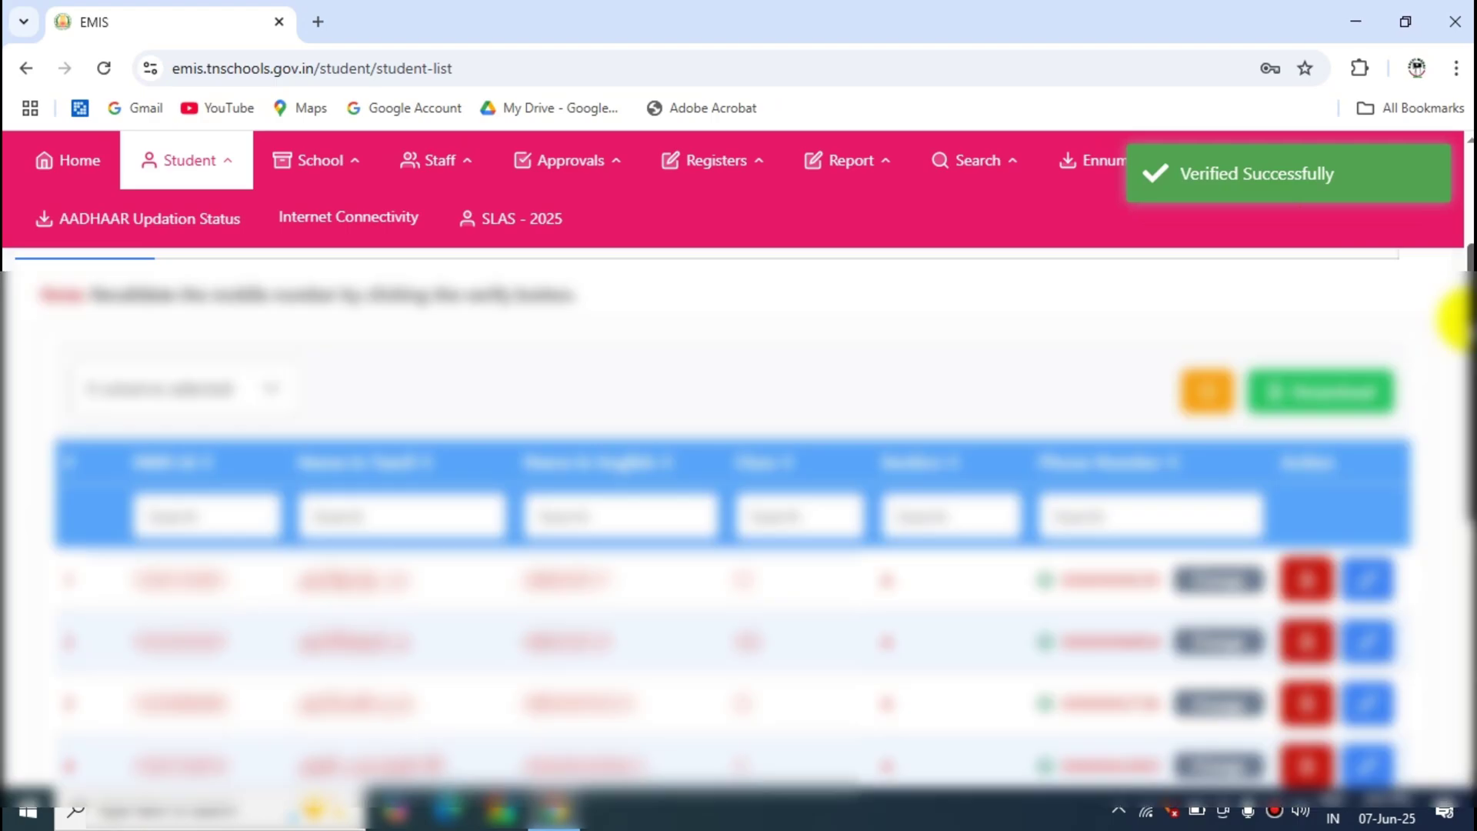
Filter the Student List to class I and check the fourth student's phone number.
scroll(1452, 316, down, 3)
scroll(739, 462, up, 6)
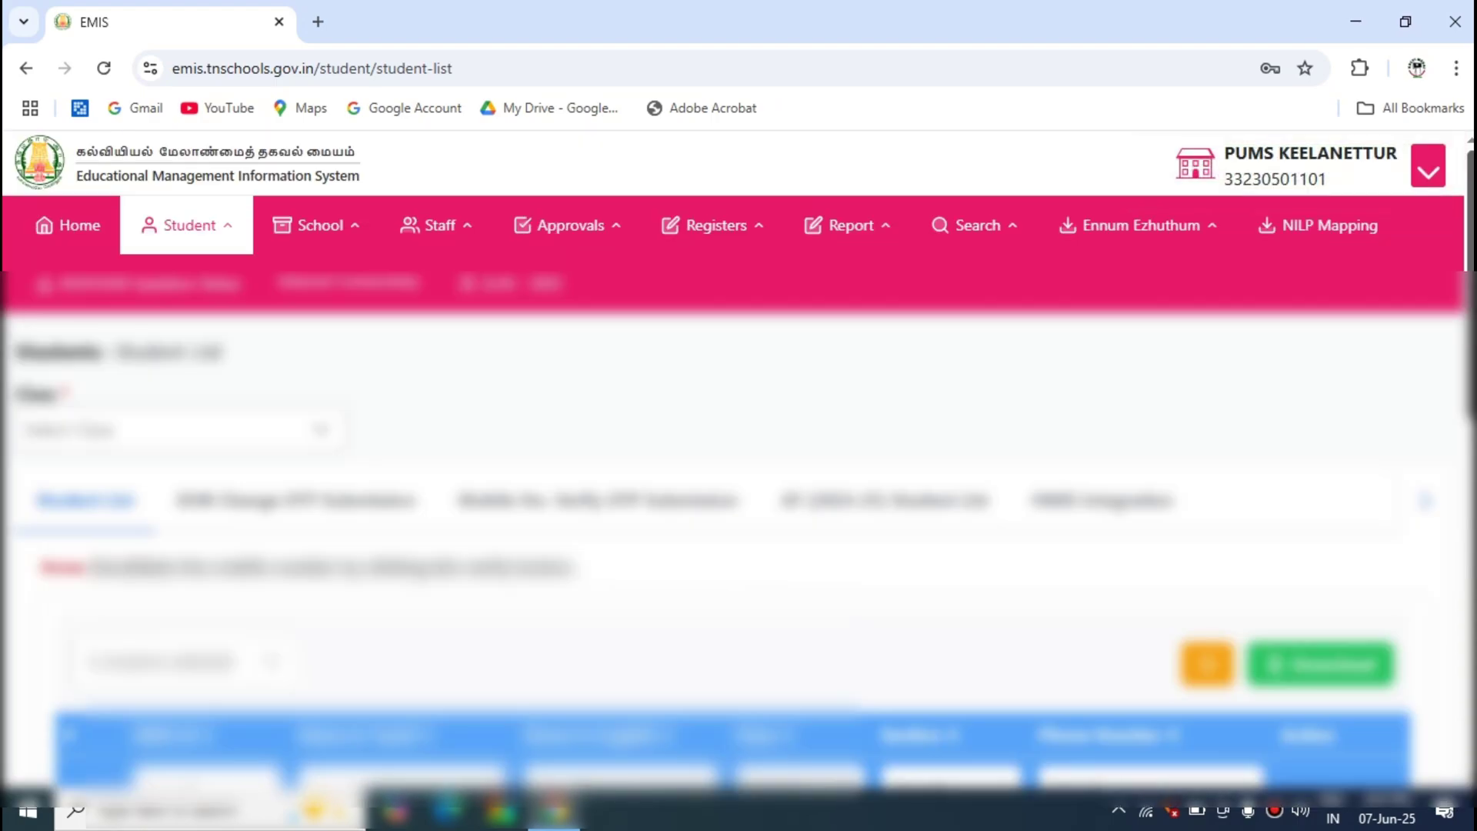
click(221, 430)
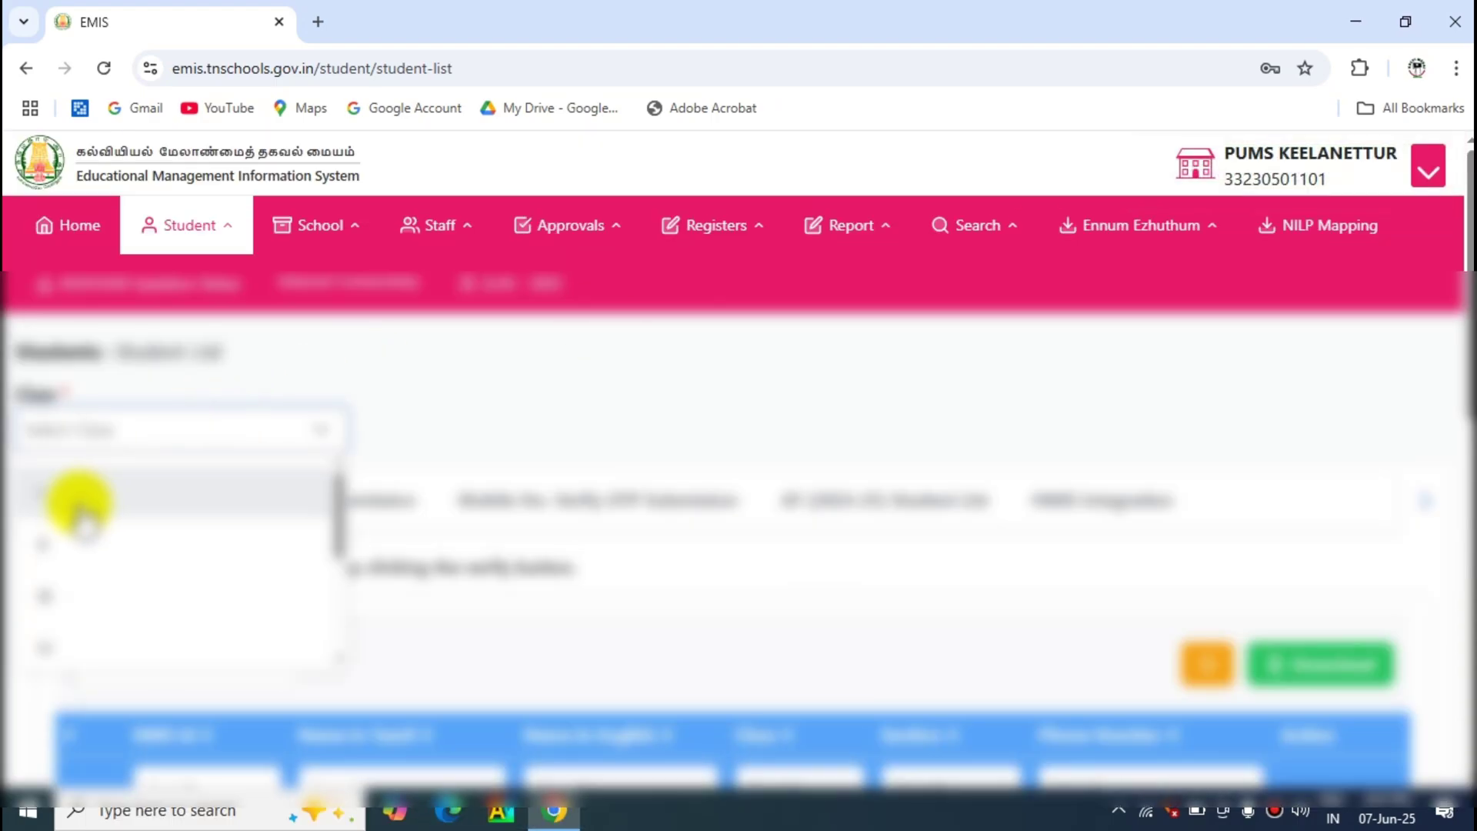
click(65, 500)
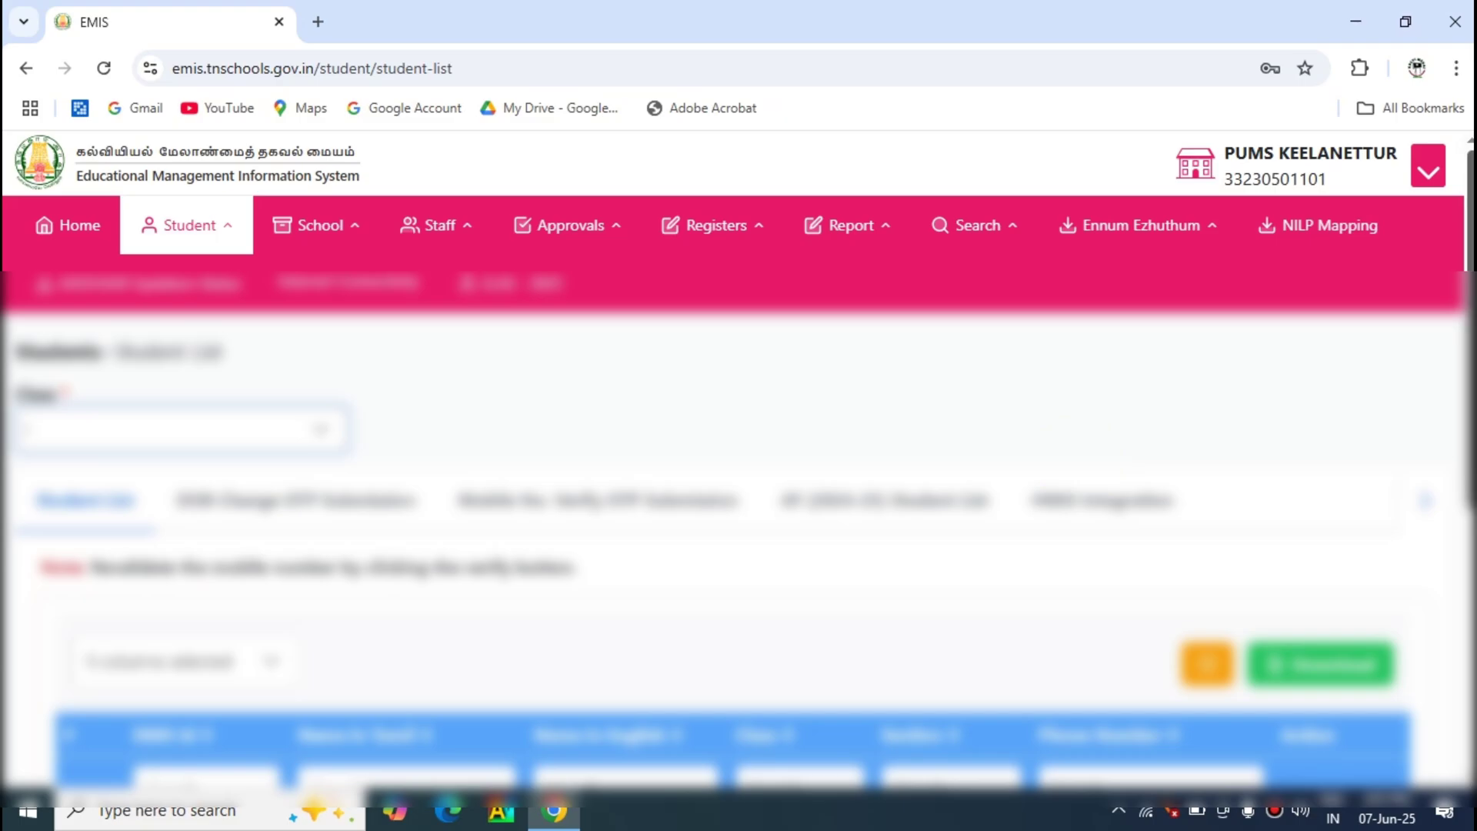
scroll(1454, 413, down, 3)
drag(1470, 415, 1470, 518)
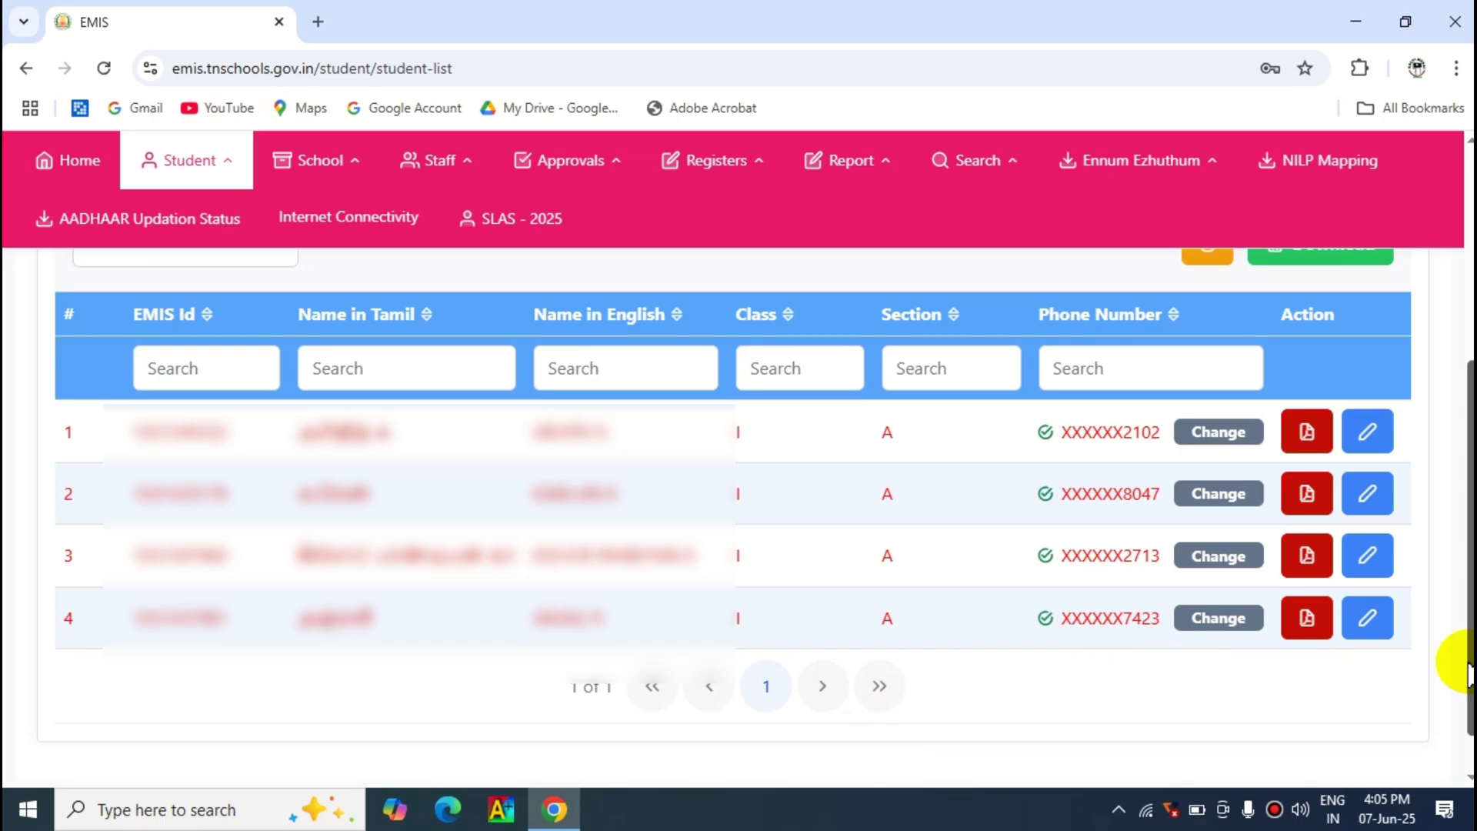
drag(1453, 659, 1465, 380)
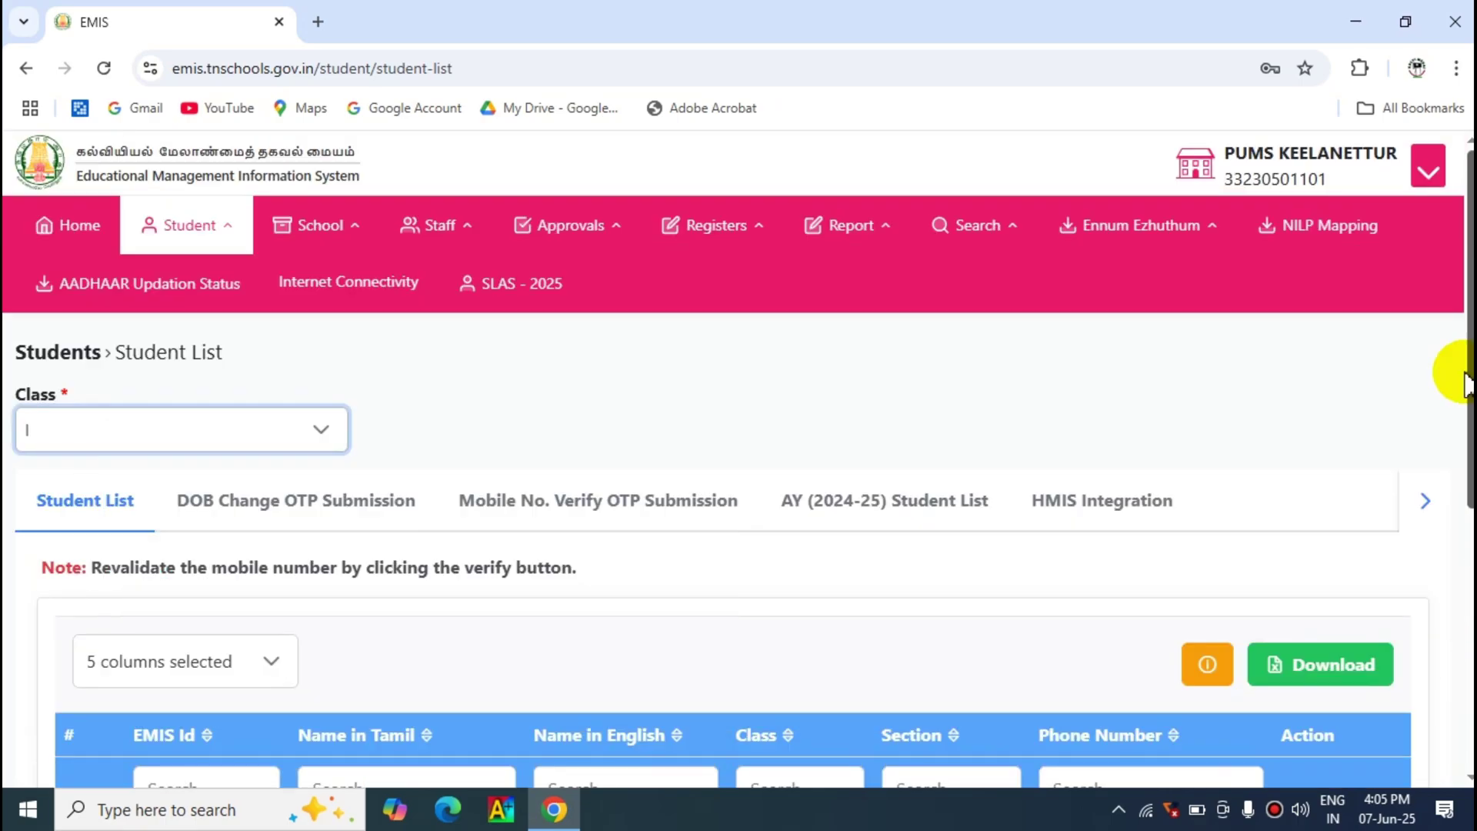
Open the school's account menu in the page header.
click(1428, 171)
click(1377, 269)
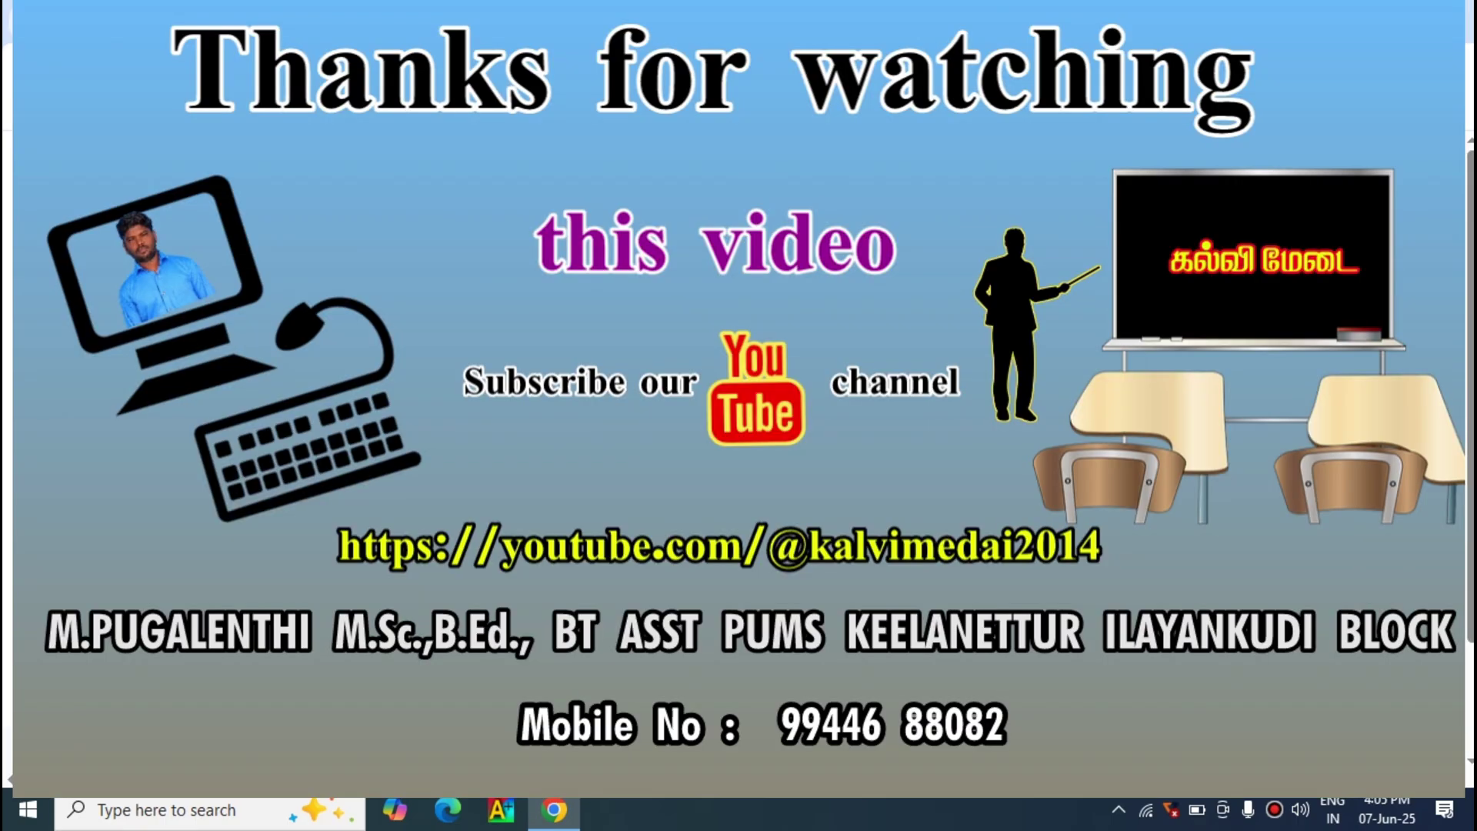